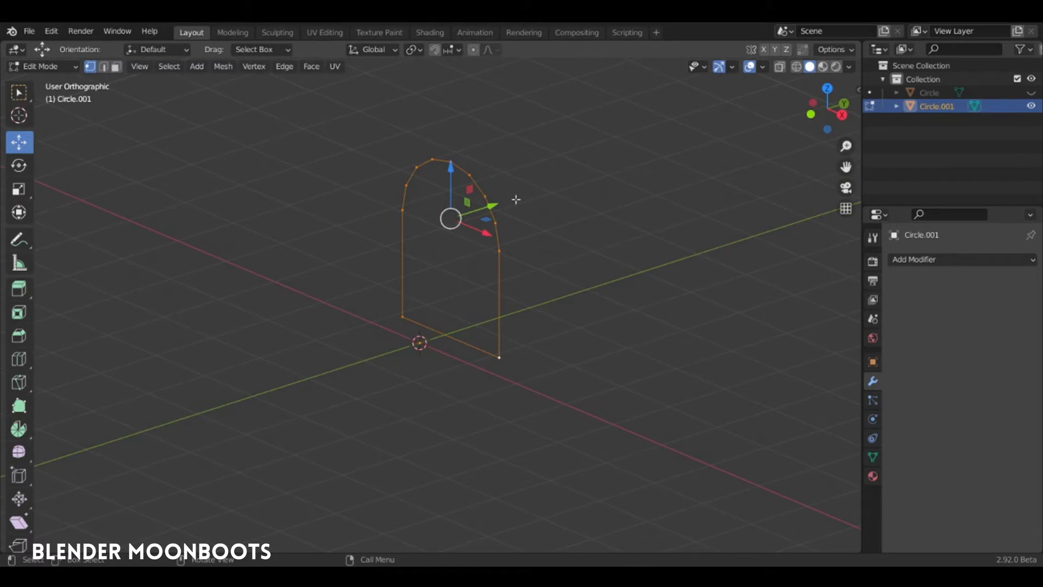
Extrude the arch outline about 3.6 m along the Y axis into a tunnel and return to Object Mode.
key("e")
key("y")
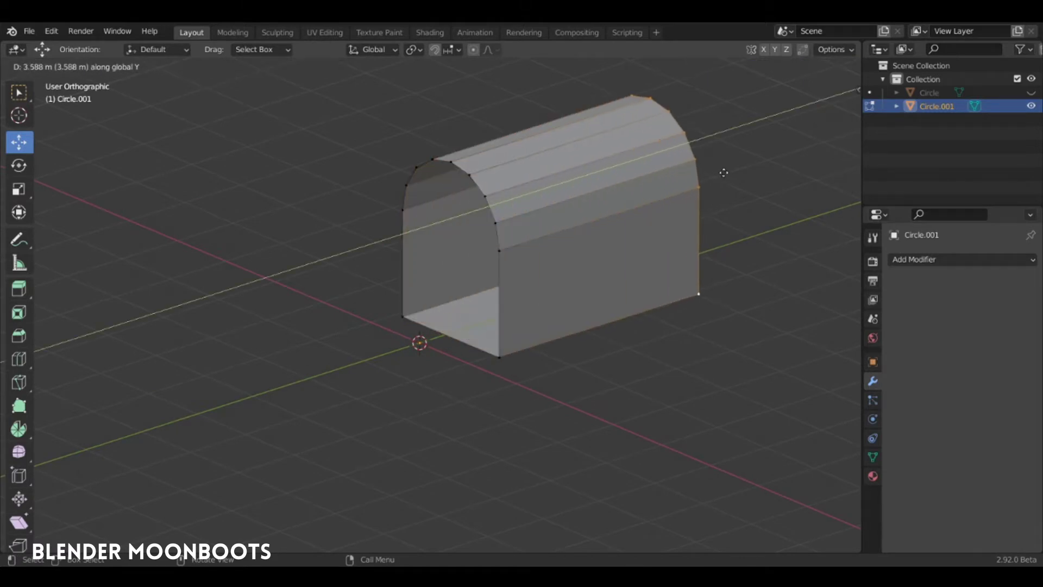
left_click(698, 185)
middle_click_drag(697, 186, 586, 235)
key("Tab")
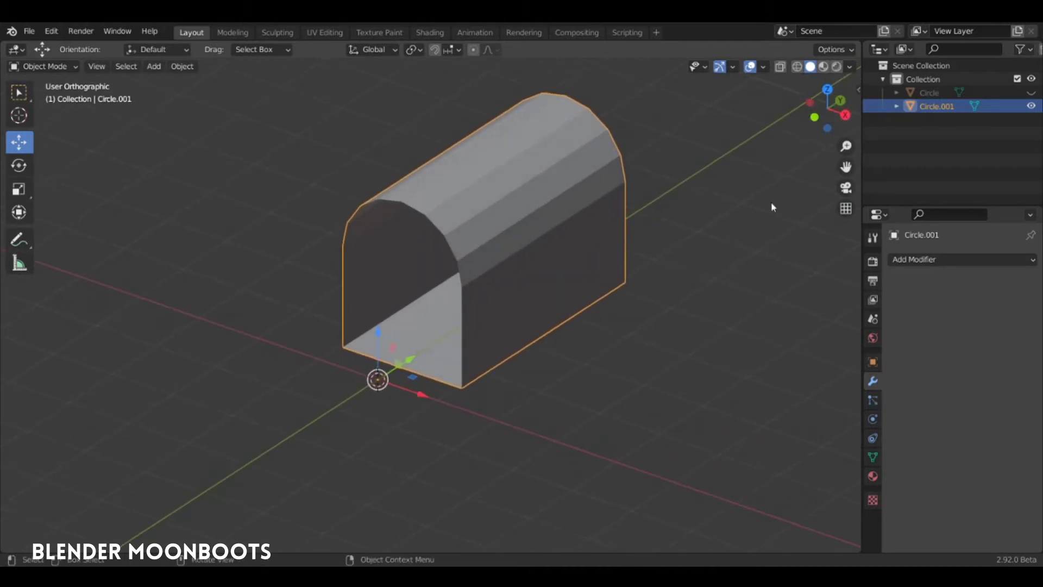
Add a Solidify modifier to the tunnel with about 0.245 m thickness and the mode set to Complex.
left_click(912, 260)
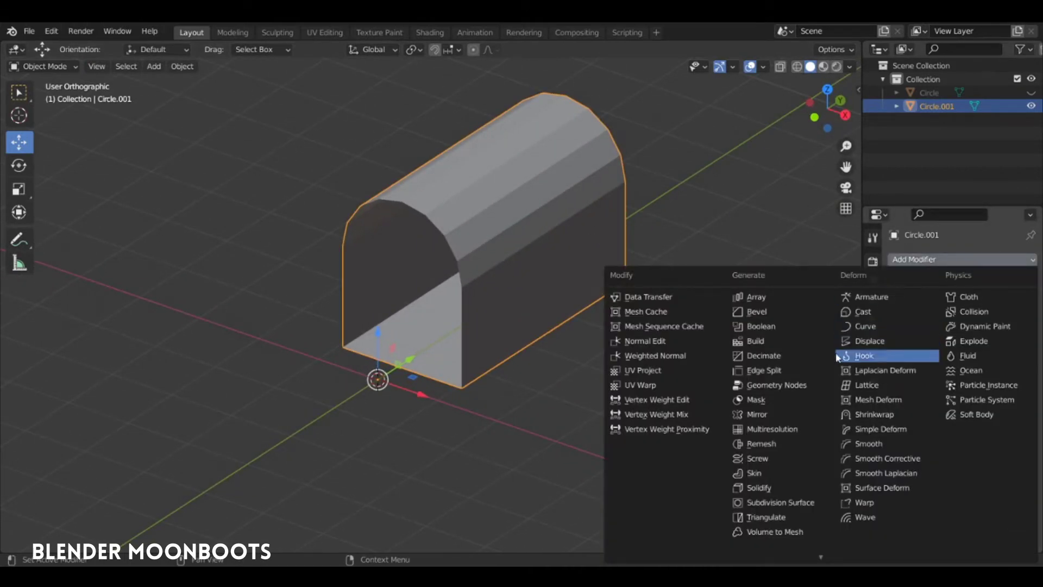
left_click(773, 489)
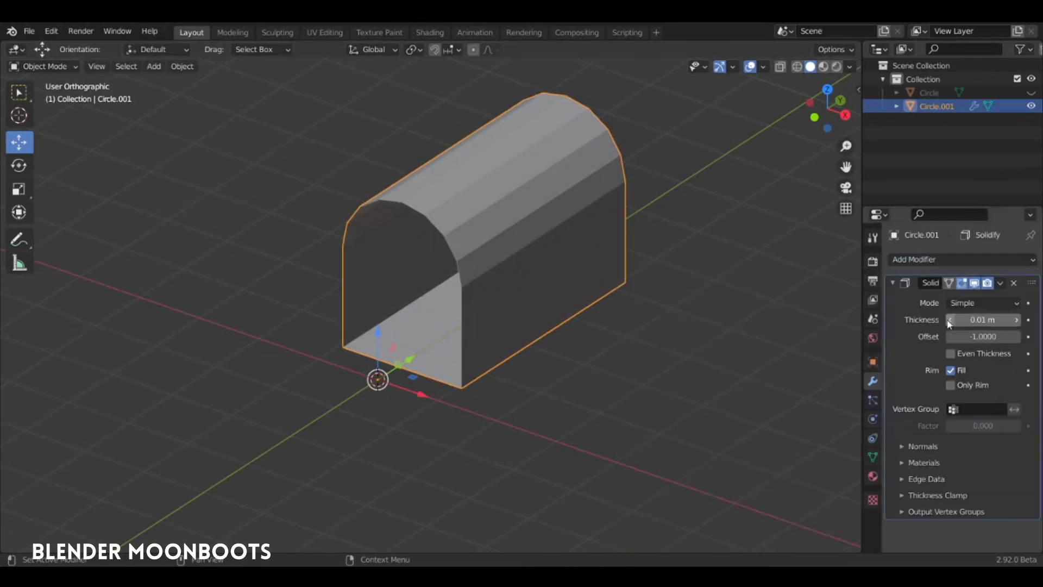
left_click_drag(972, 320, 1011, 315)
middle_click_drag(609, 310, 521, 268)
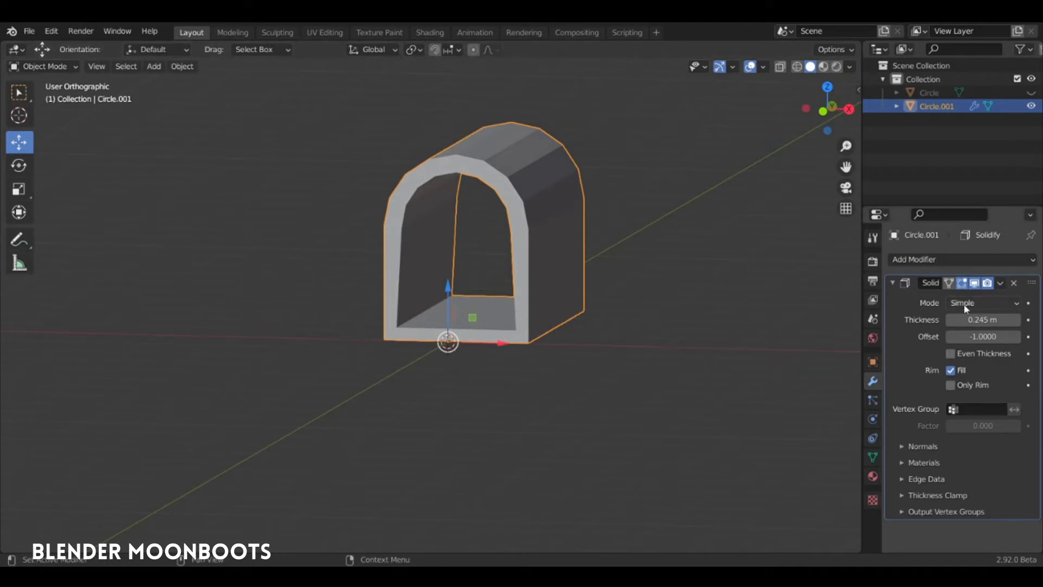
left_click(978, 304)
left_click(973, 326)
middle_click_drag(570, 337, 488, 260)
middle_click_drag(472, 317, 602, 291)
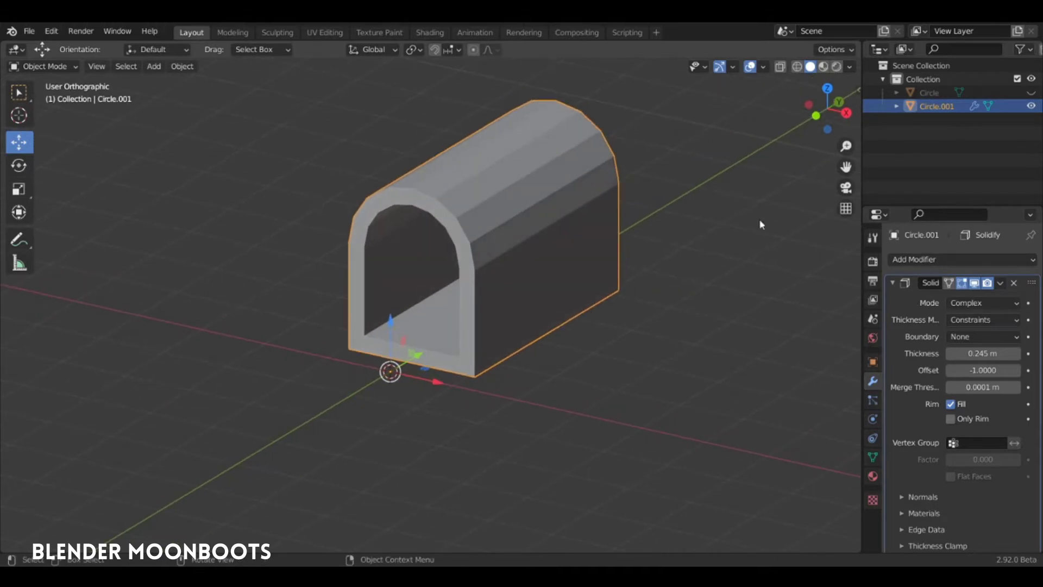
Apply the Solidify modifier to the tunnel.
left_click(1001, 283)
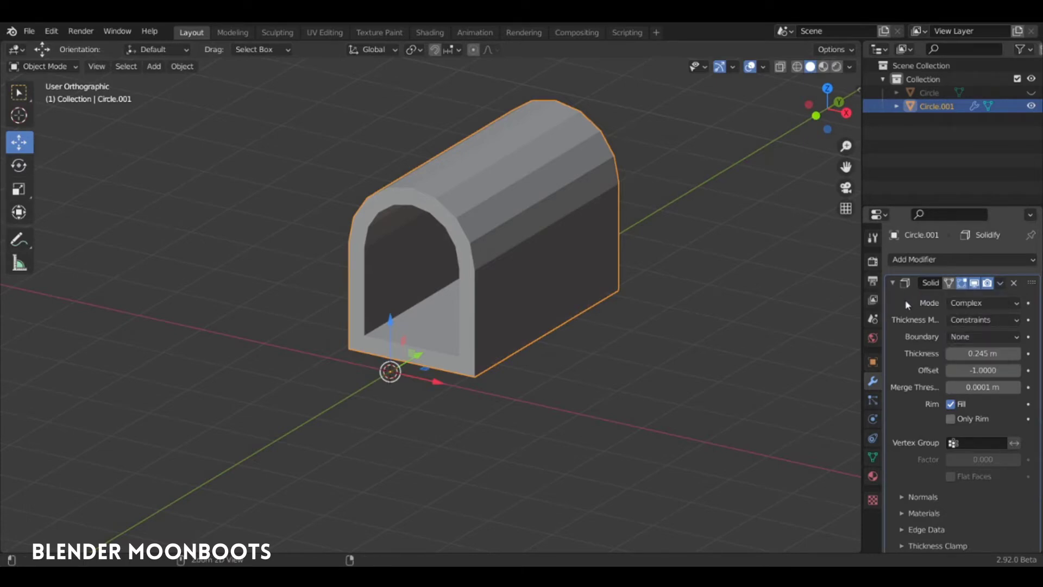
key("ctrl+a")
middle_click_drag(603, 299, 565, 299)
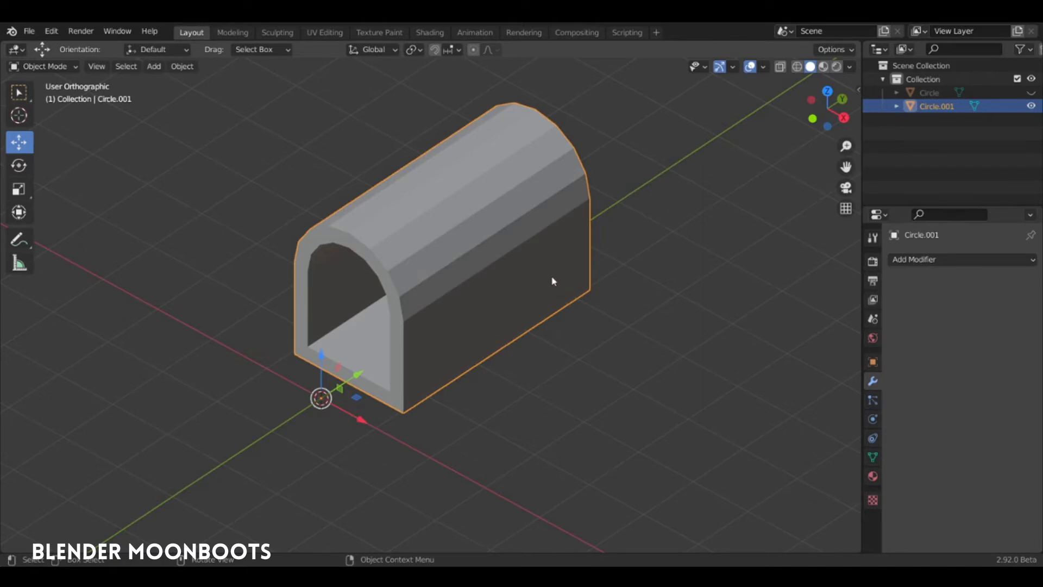
mouse_move(554, 284)
middle_mouse_down()
mouse_move(608, 210)
mouse_move(549, 229)
mouse_move(545, 279)
mouse_move(484, 298)
mouse_move(588, 277)
mouse_move(557, 298)
middle_mouse_up()
Place the 3D cursor beside the tunnel's far end and add a Plain Axes empty there.
right_click(513, 315, "shift")
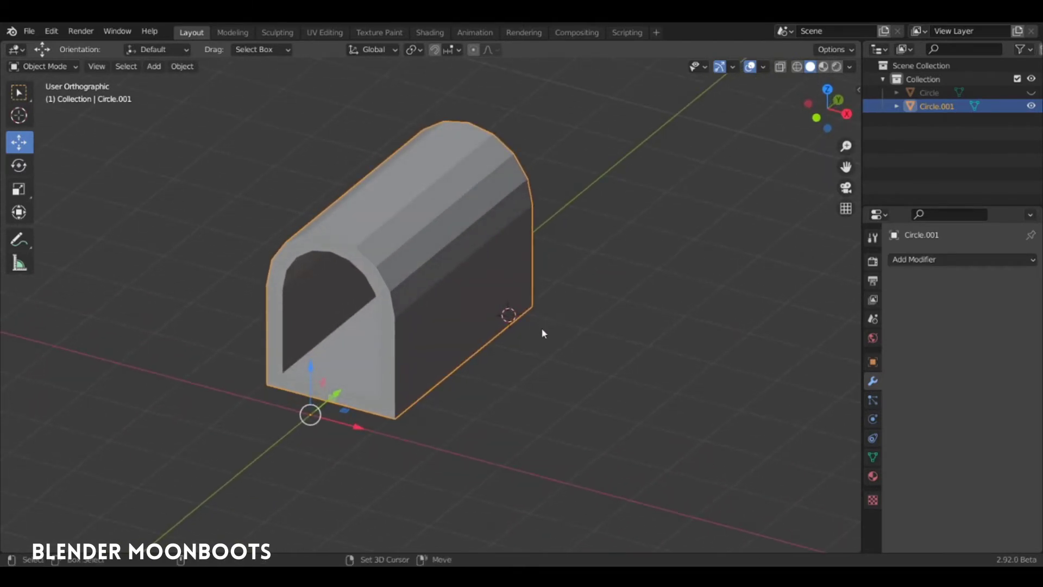
right_click_drag(545, 333, 555, 335, "shift")
key("shift+a")
mouse_move(509, 429)
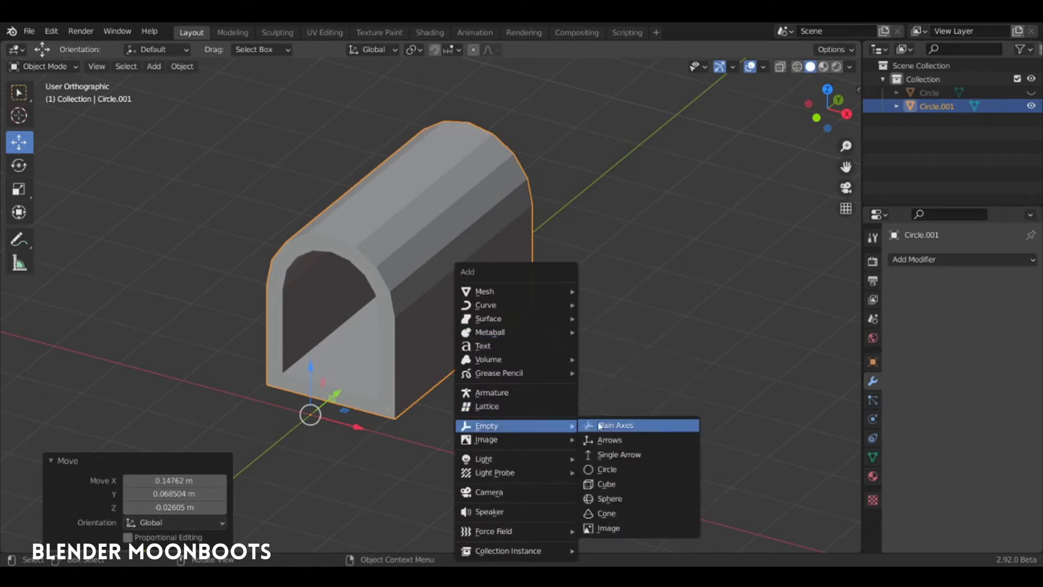
left_click(611, 429)
middle_click_drag(598, 399, 504, 311)
Add a Mirror modifier to the tunnel and set the empty as its mirror object.
left_click(507, 277)
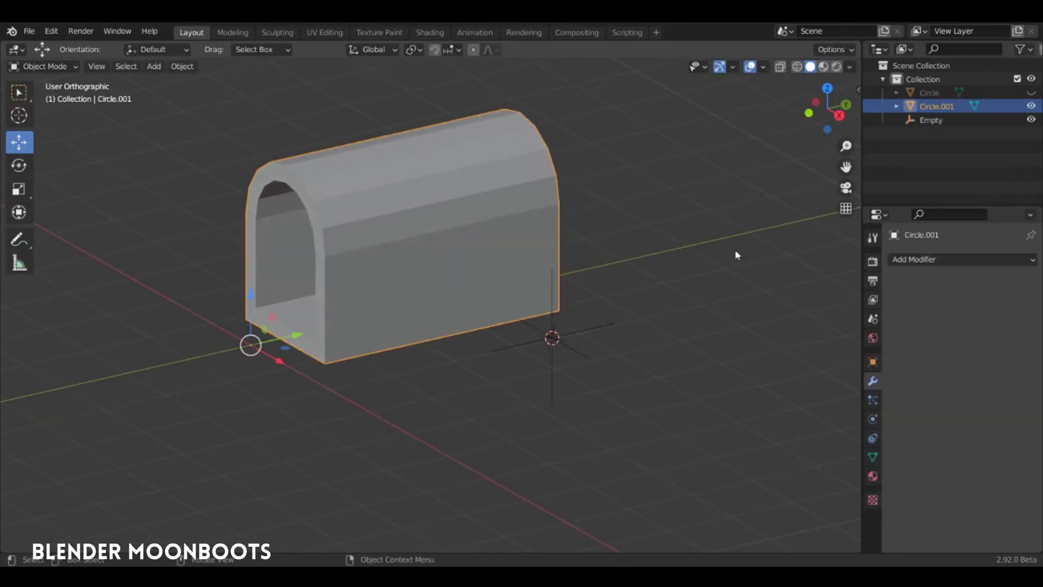
left_click(921, 260)
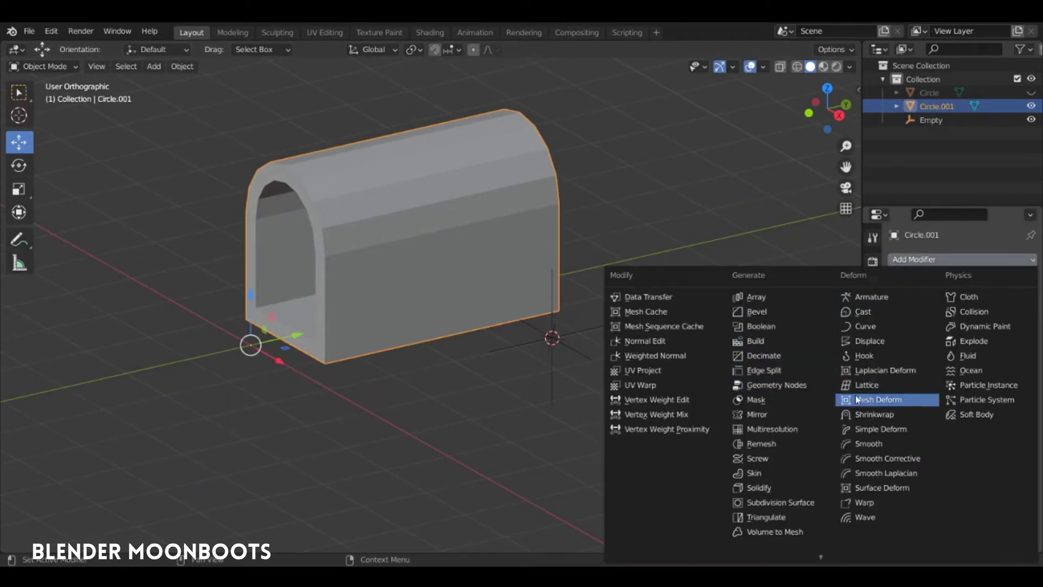
left_click(756, 414)
left_click(1014, 351)
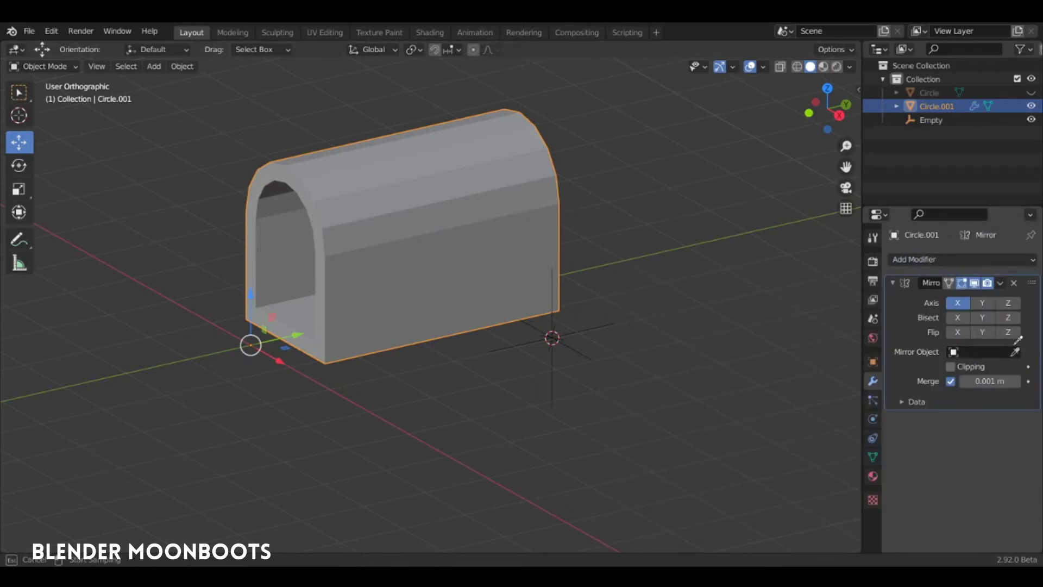
left_click(554, 337)
middle_click_drag(562, 338, 663, 345)
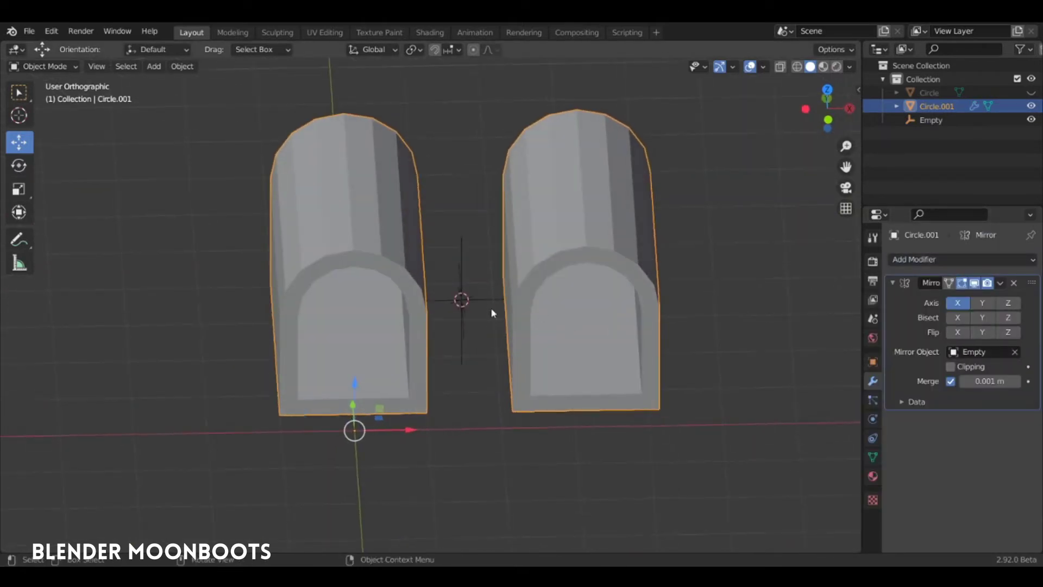
Move the empty beside the tunnel to about X 1.58 m, Y 2.23 m, Z 1.09 m.
left_click(491, 304)
middle_click_drag(499, 301, 425, 354)
left_click_drag(498, 280, 400, 327)
middle_click_drag(400, 327, 459, 285)
left_click_drag(373, 310, 372, 220)
middle_click_drag(373, 220, 358, 272)
Turn on Bisect X and Flip X in the tunnel's Mirror modifier.
left_click(321, 222)
middle_click_drag(320, 222, 479, 244)
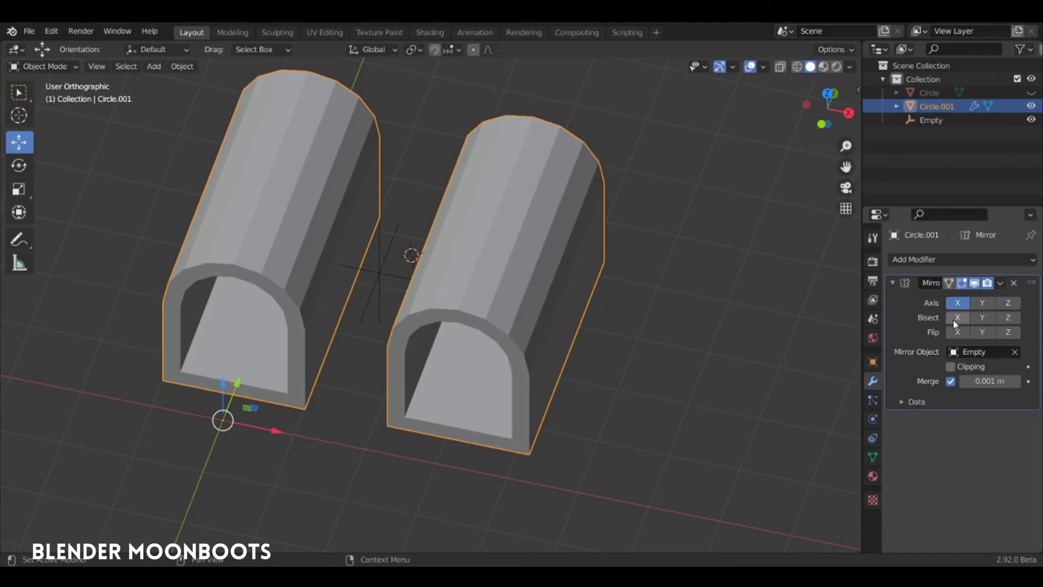
middle_click_drag(512, 261, 571, 310)
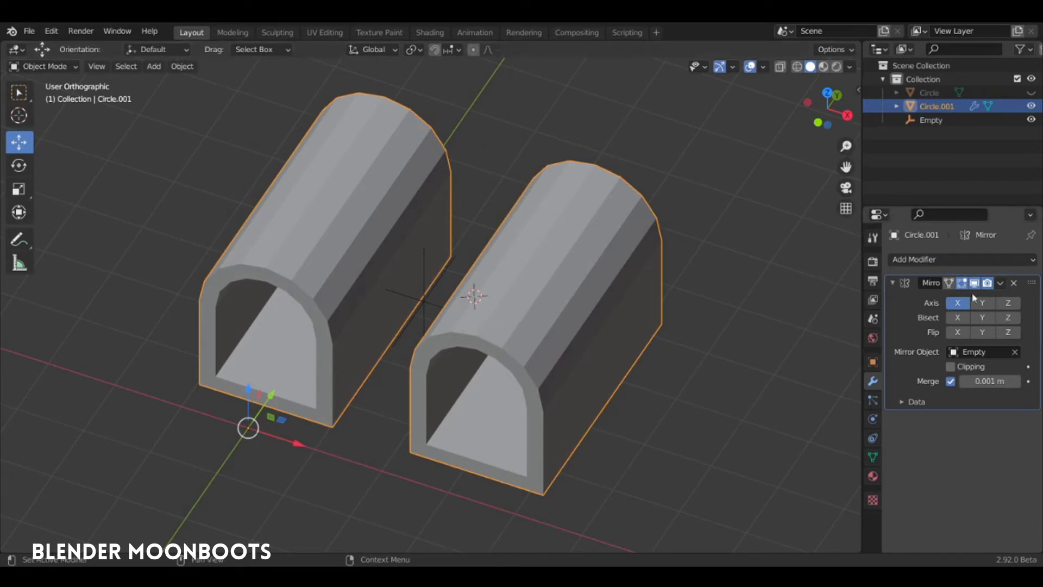
left_click(958, 324)
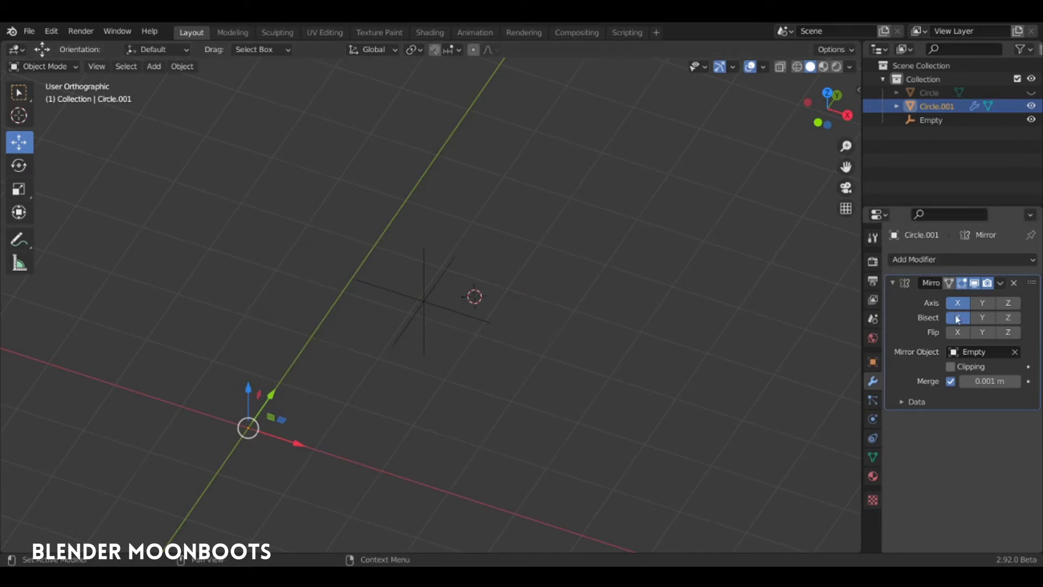
left_click(958, 332)
middle_click_drag(839, 308, 414, 294)
Move the empty about -0.15 m along the X axis, bringing the mirrored tunnel closer.
left_click(417, 298)
middle_click_drag(512, 317, 474, 314)
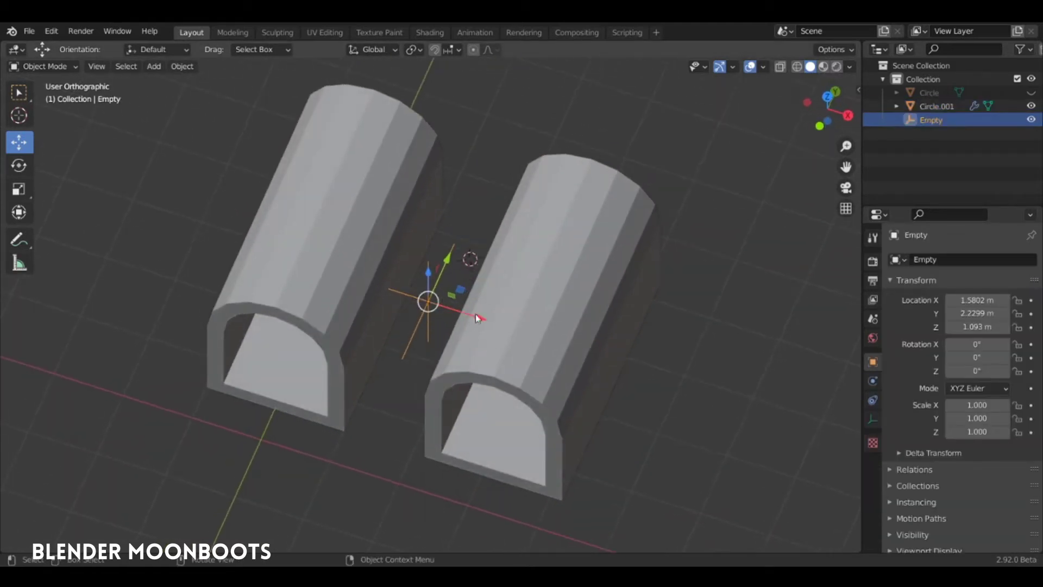
left_click_drag(480, 321, 457, 322)
middle_click_drag(457, 321, 525, 349)
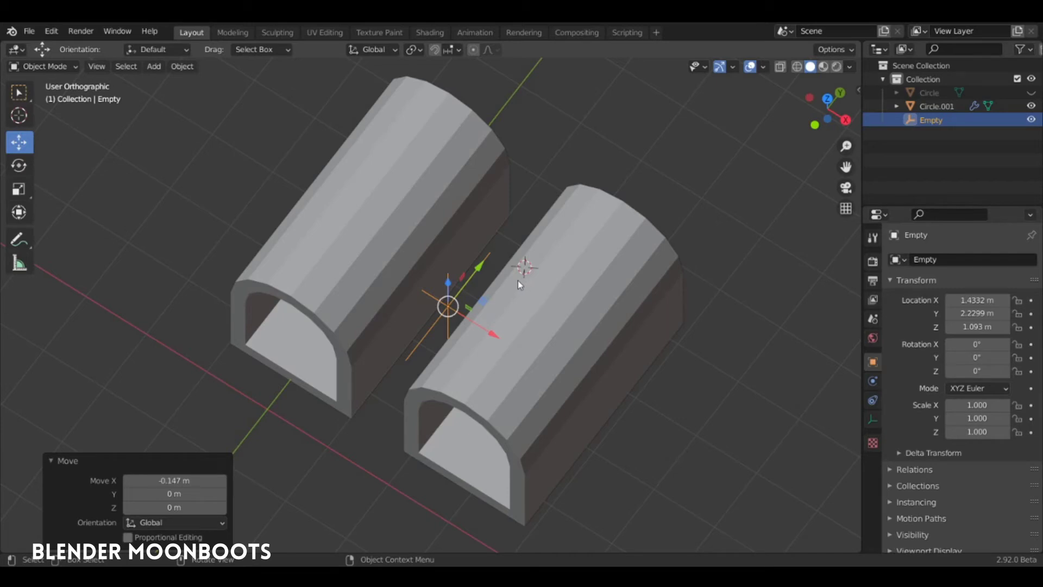
Rotate the empty 45° about the Z axis and move it toward the tunnel's front opening to shorten both corner arms.
key("r")
key("z")
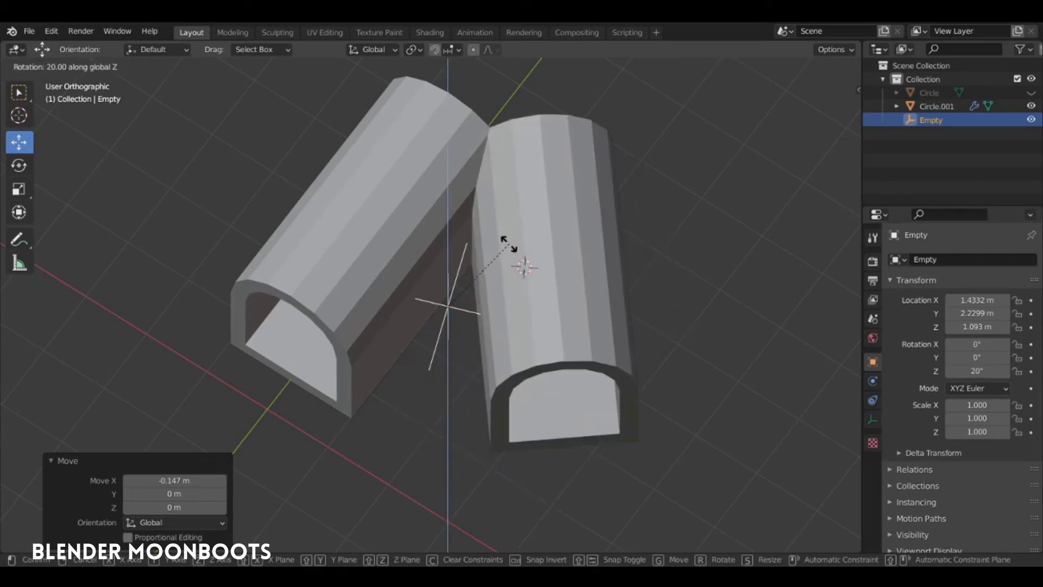
left_click(472, 240)
middle_click_drag(471, 241, 471, 325)
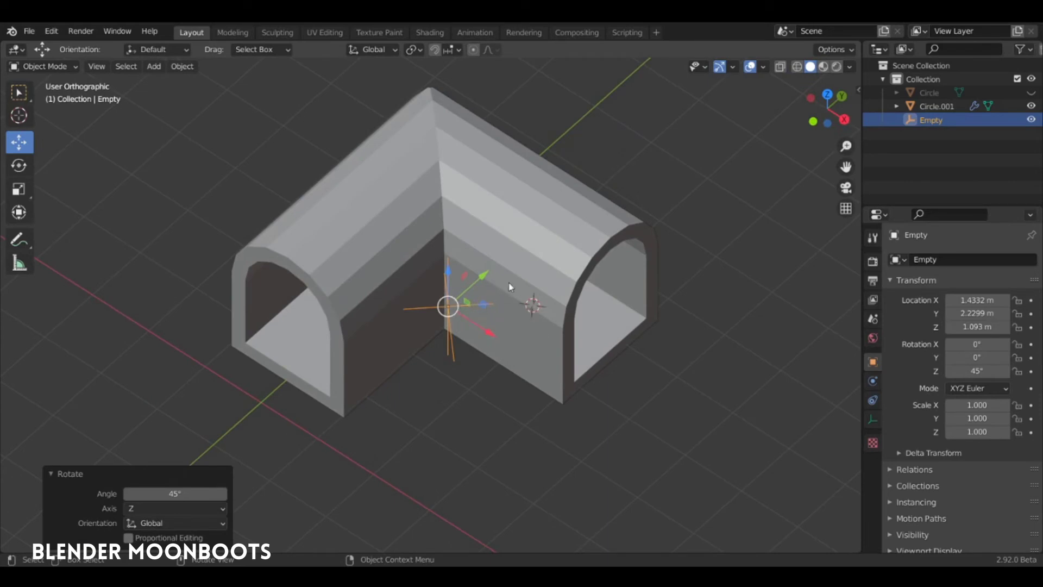
key("g")
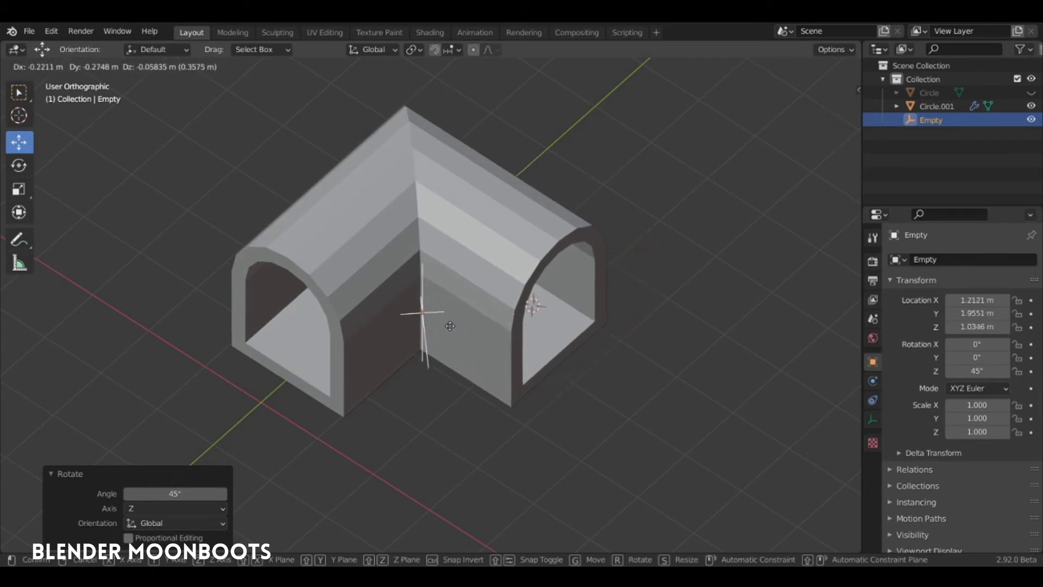
left_click(450, 340)
Apply the Mirror modifier to the corner tunnel and delete the empty.
middle_click_drag(449, 340, 480, 267)
left_click(481, 267)
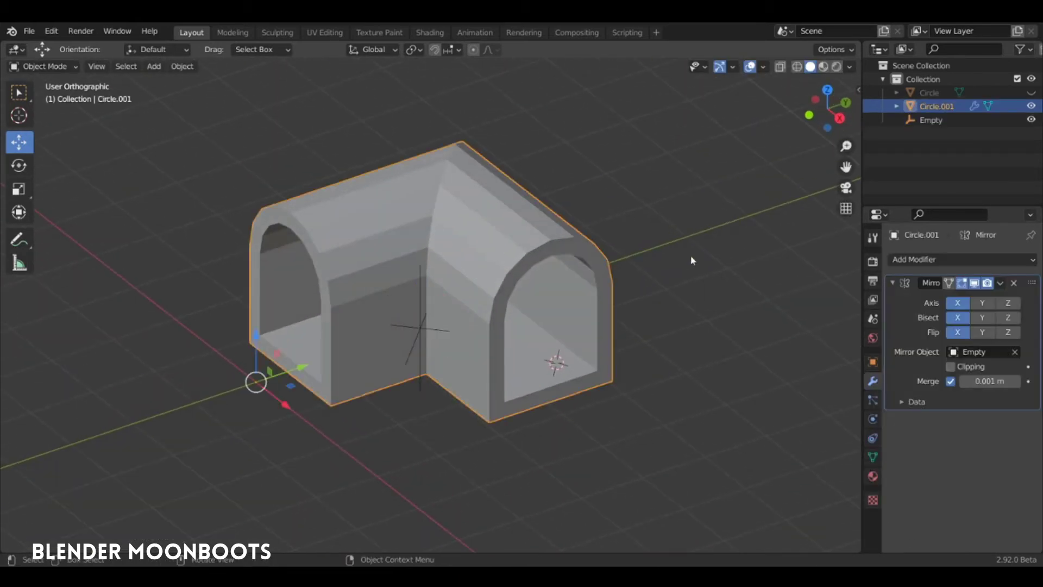
key("ctrl+a")
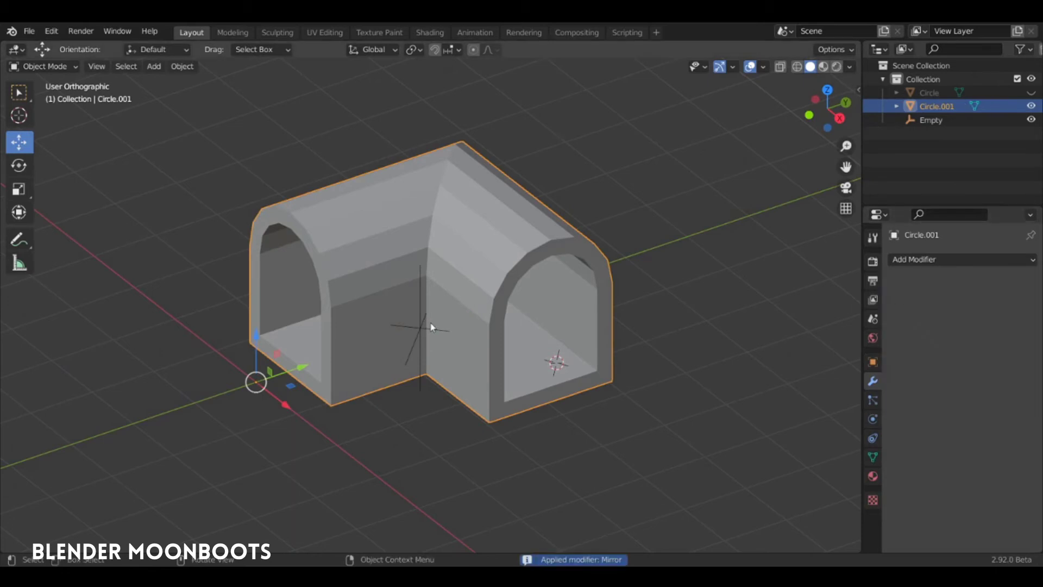
left_click(421, 327)
key("Delete")
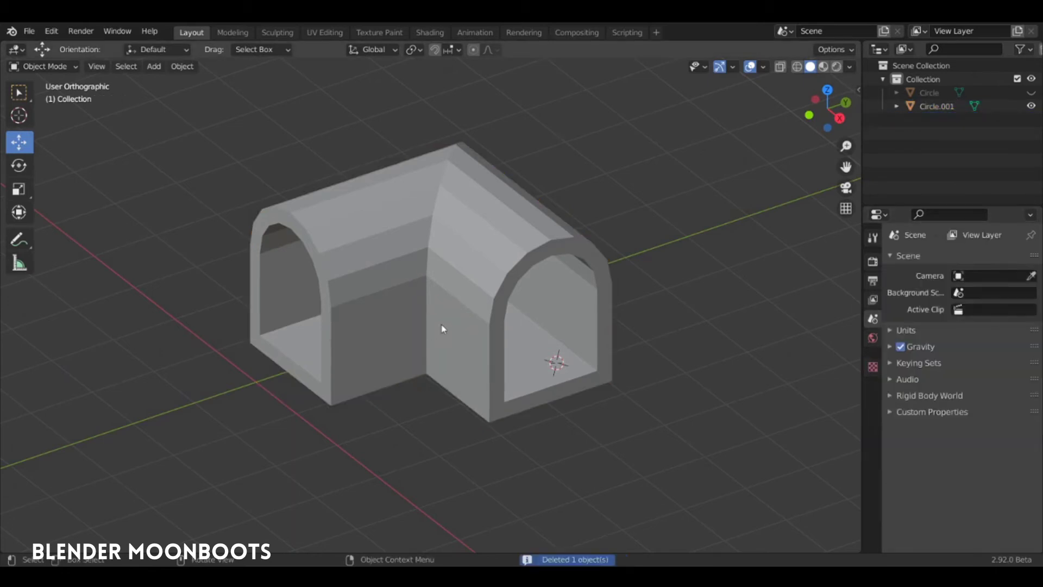
Symmetrize the whole corner tunnel mesh in Edit Mode with the direction +X to -X to form a T-junction.
middle_click_drag(442, 326, 465, 371)
middle_click_drag(455, 324, 471, 363, "shift")
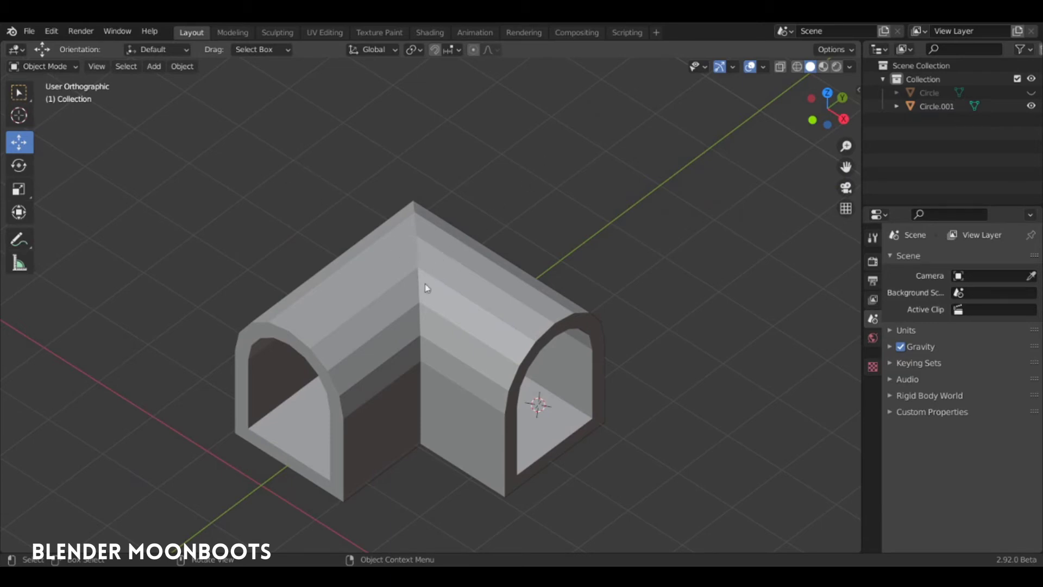
middle_click_drag(425, 288, 491, 265)
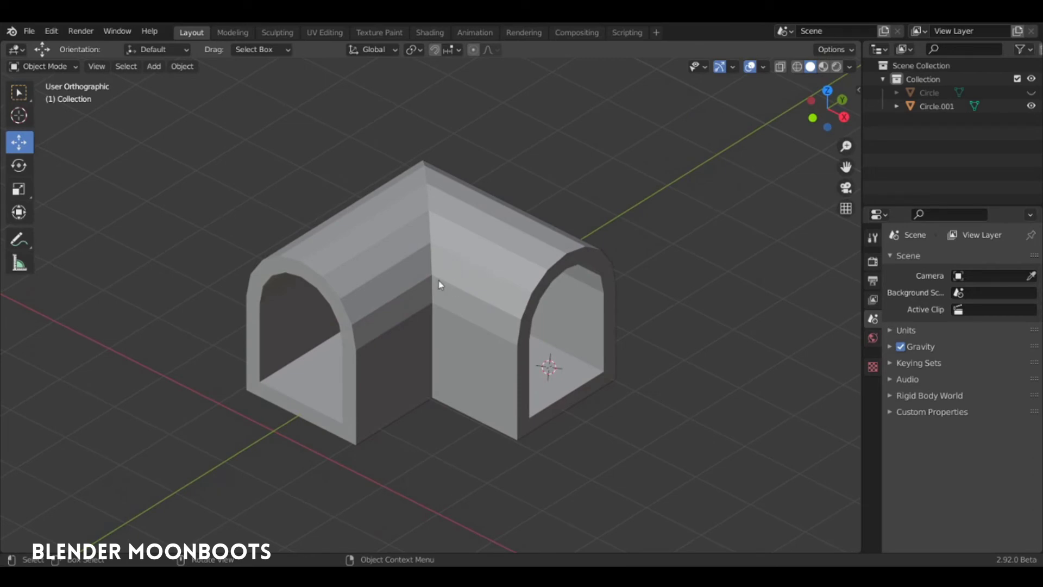
left_click(456, 280)
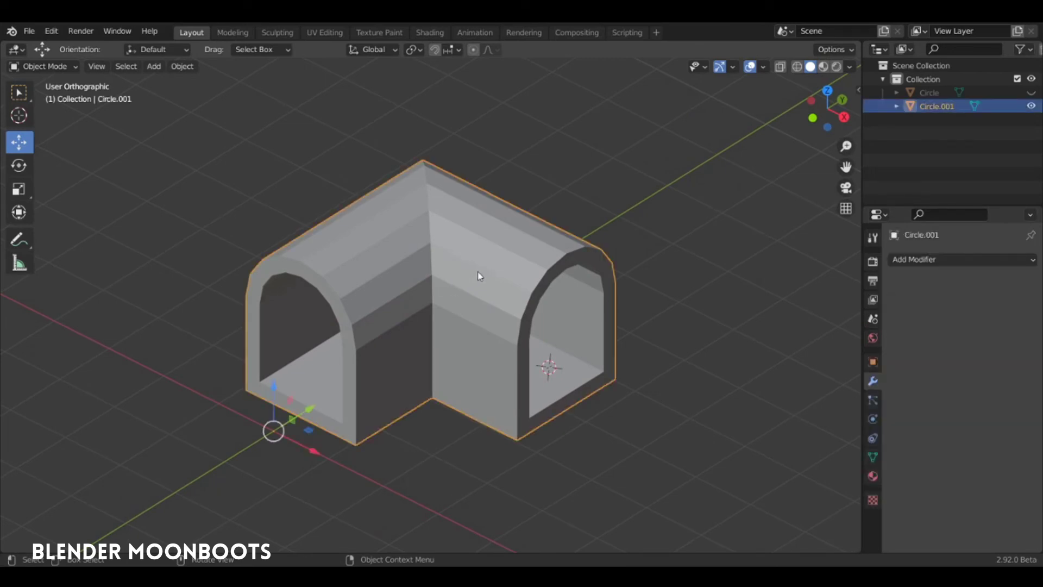
key("Tab")
key("a")
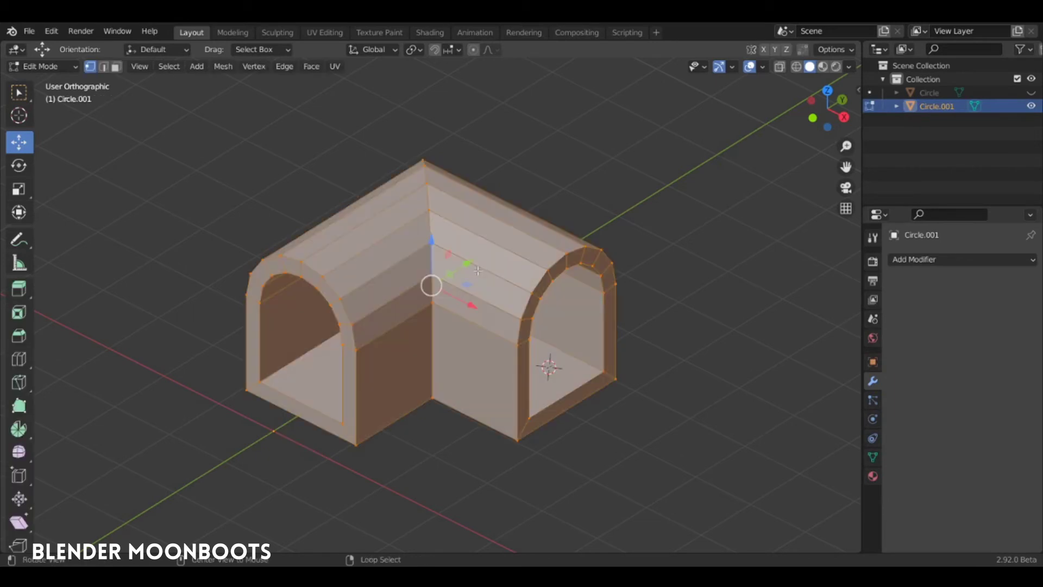
middle_click_drag(478, 272, 638, 167)
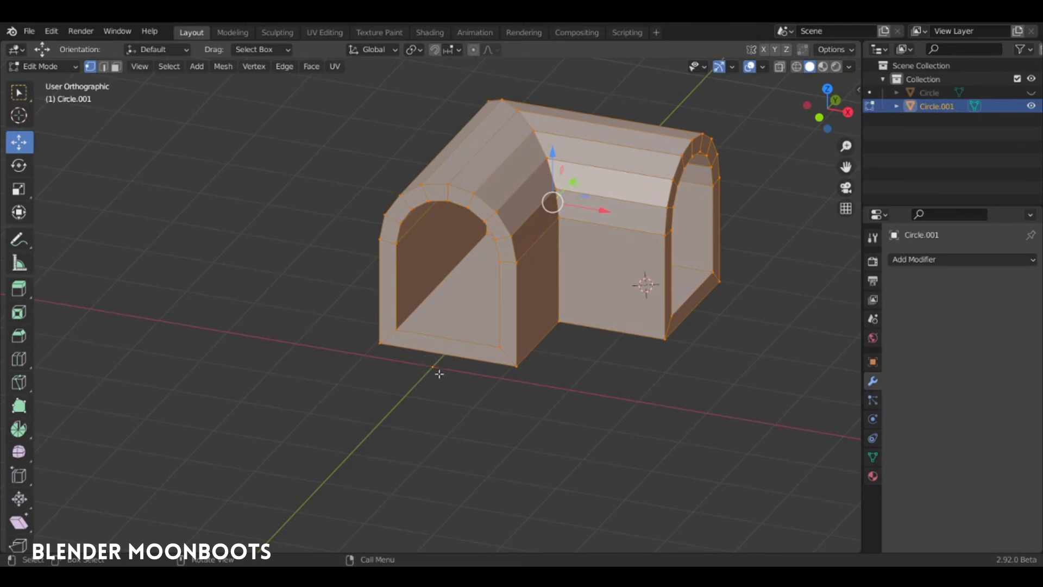
mouse_move(460, 338)
middle_mouse_down()
mouse_move(500, 314)
mouse_move(452, 341)
middle_mouse_up()
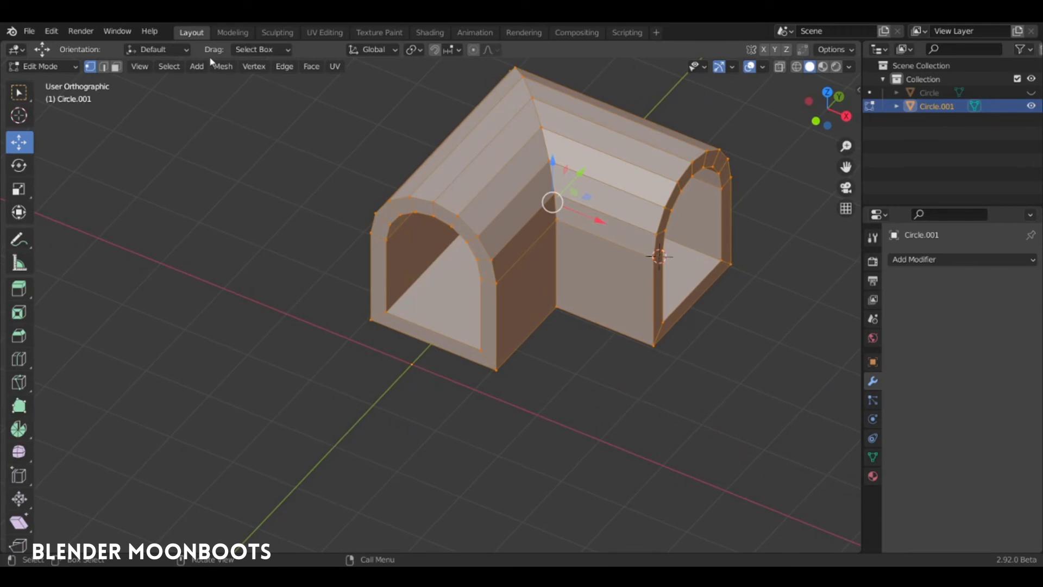
left_click(222, 65)
left_click(268, 259)
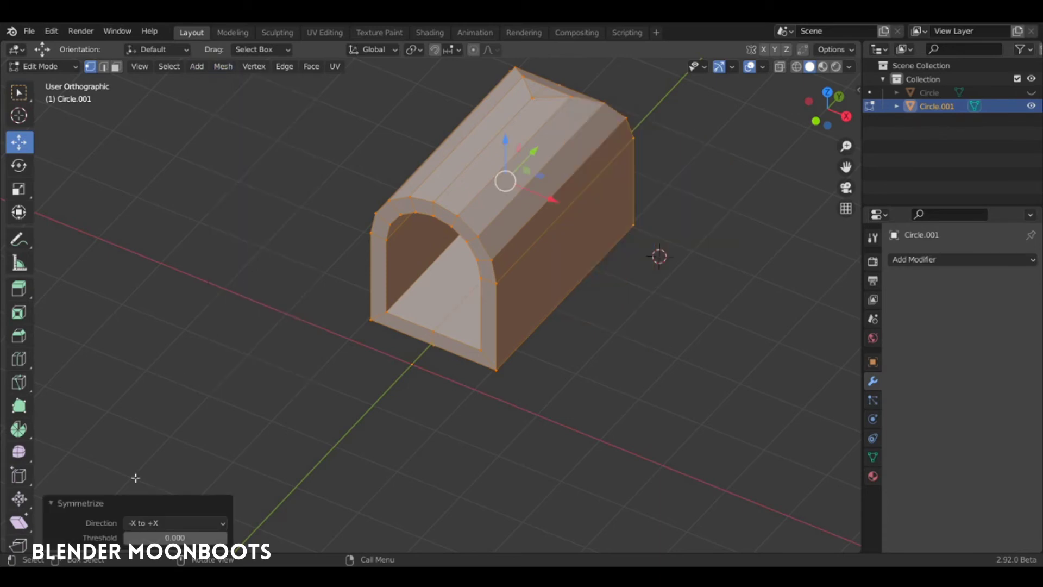
left_click(158, 523)
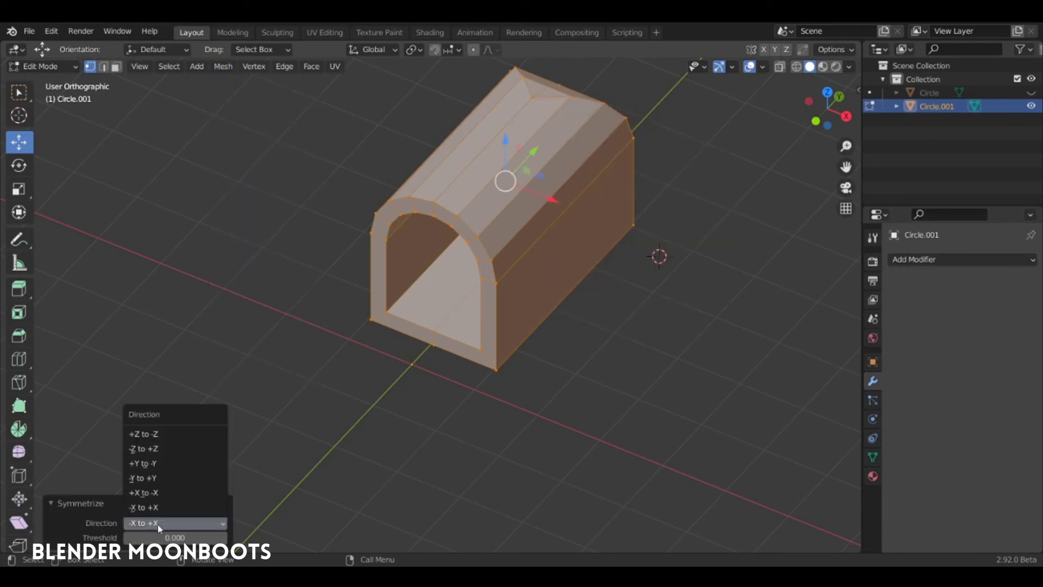
left_click(167, 493)
mouse_move(483, 289)
middle_mouse_down()
mouse_move(459, 295)
mouse_move(478, 279)
middle_mouse_up()
middle_click_drag(495, 272, 438, 253, "shift")
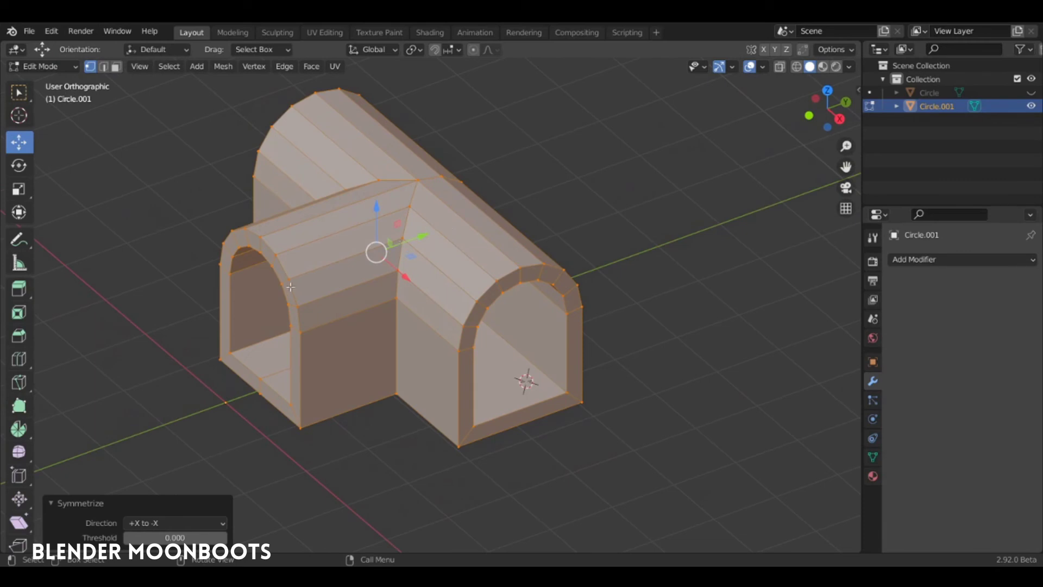
middle_click_drag(465, 277, 430, 224)
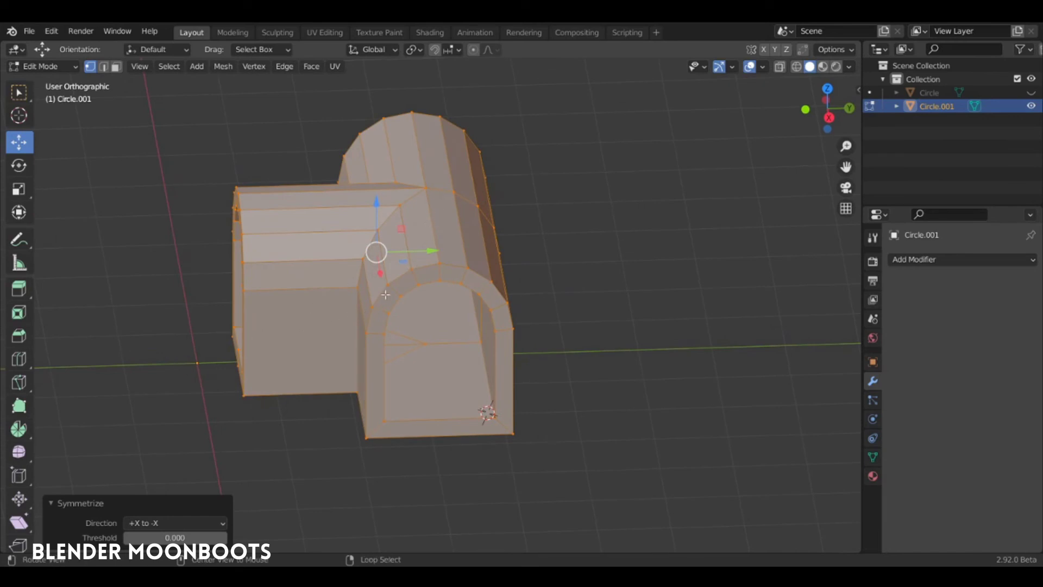
Snap the 3D cursor to the roof vertex where the ridges of the T-junction's arms meet.
middle_click_drag(323, 322, 408, 270)
left_click(421, 181)
middle_click_drag(426, 181, 540, 233)
key("shift+s")
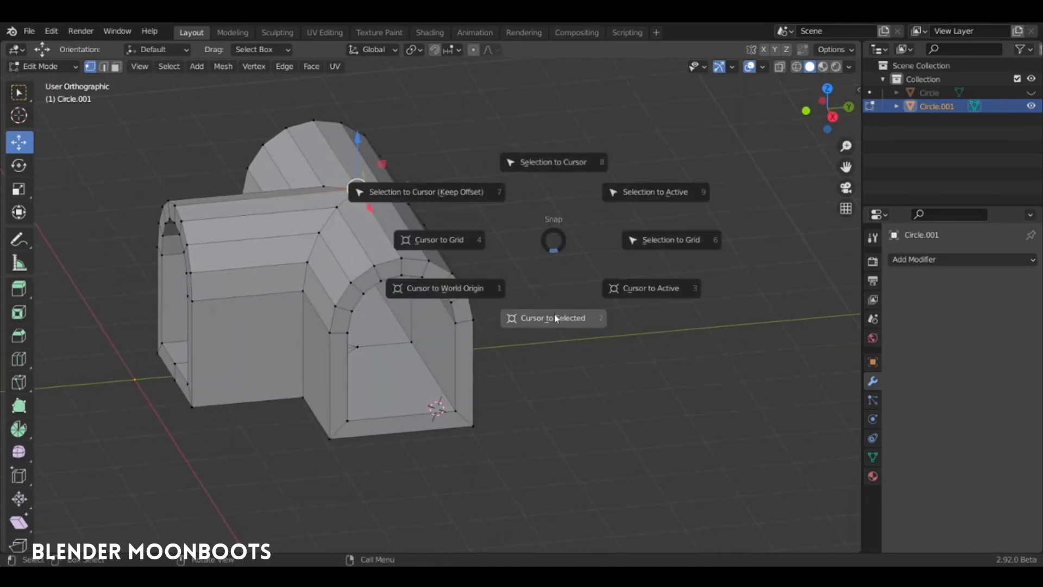
left_click(556, 318)
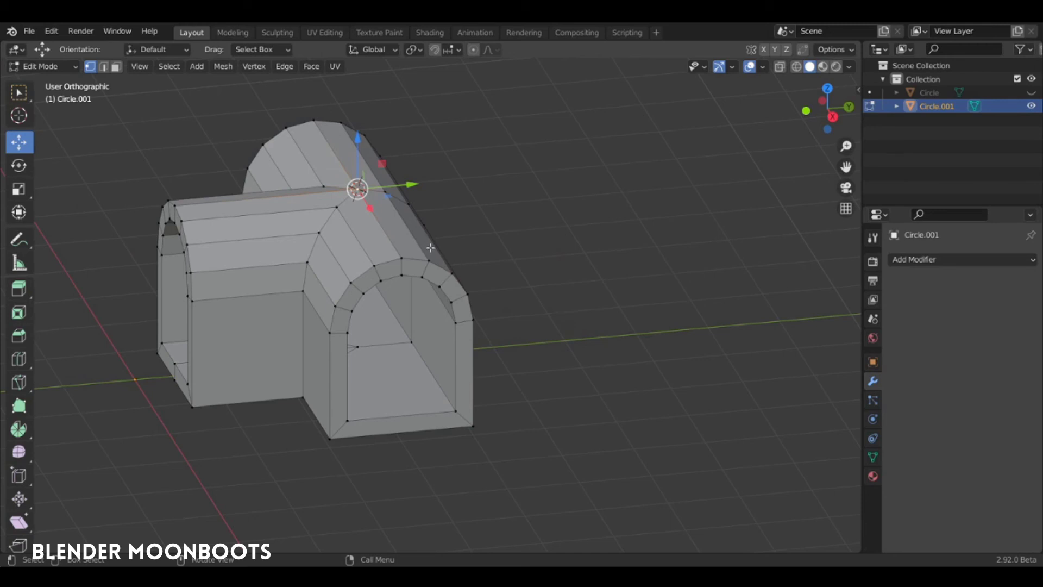
Return to Object Mode and set the T-junction tunnel's origin to the 3D cursor.
key("Tab")
right_click(502, 225)
mouse_move(502, 225)
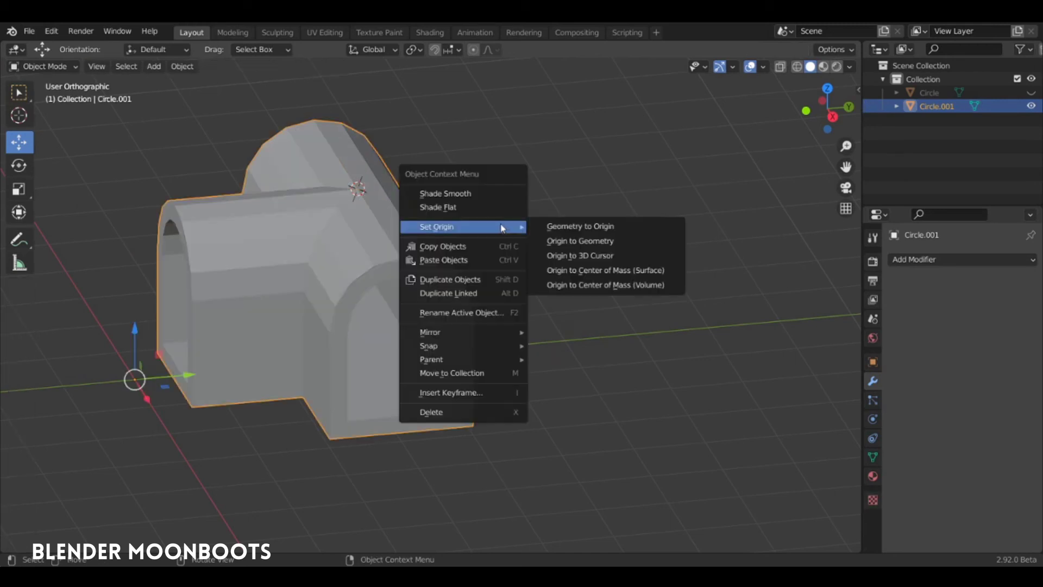
left_click(614, 256)
Symmetrize the whole T-junction mesh with the direction -Y to +Y to form a four-way crossing, and return to Object Mode.
middle_click_drag(547, 244, 472, 241)
key("Tab")
key("a")
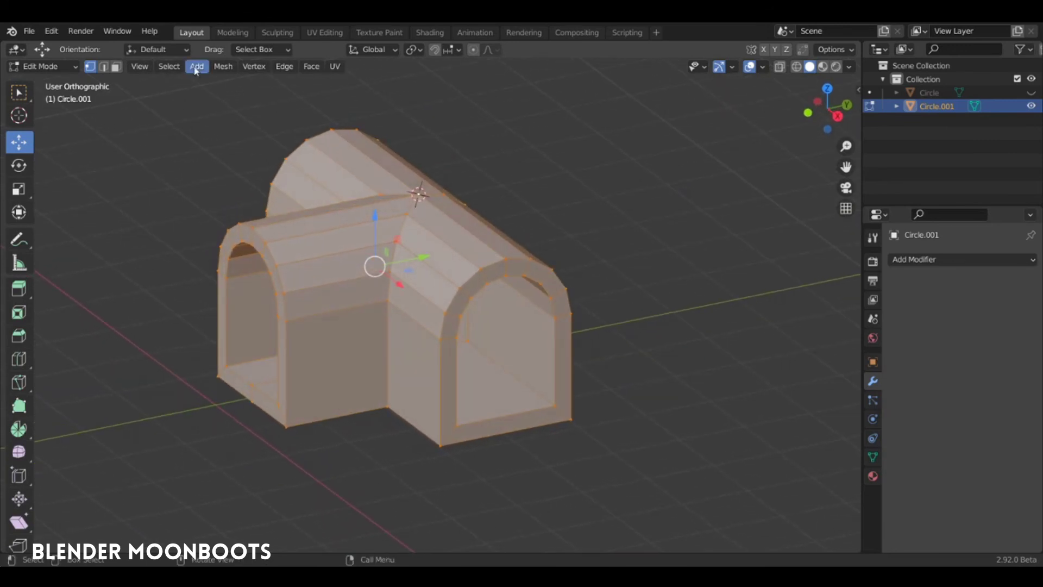
left_click(223, 66)
left_click(278, 256)
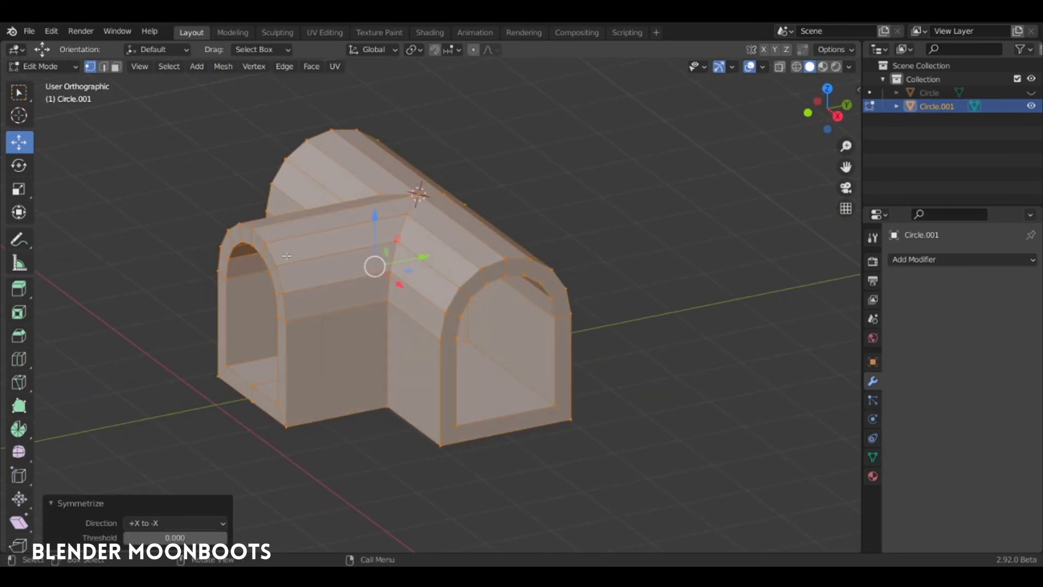
left_click(175, 521)
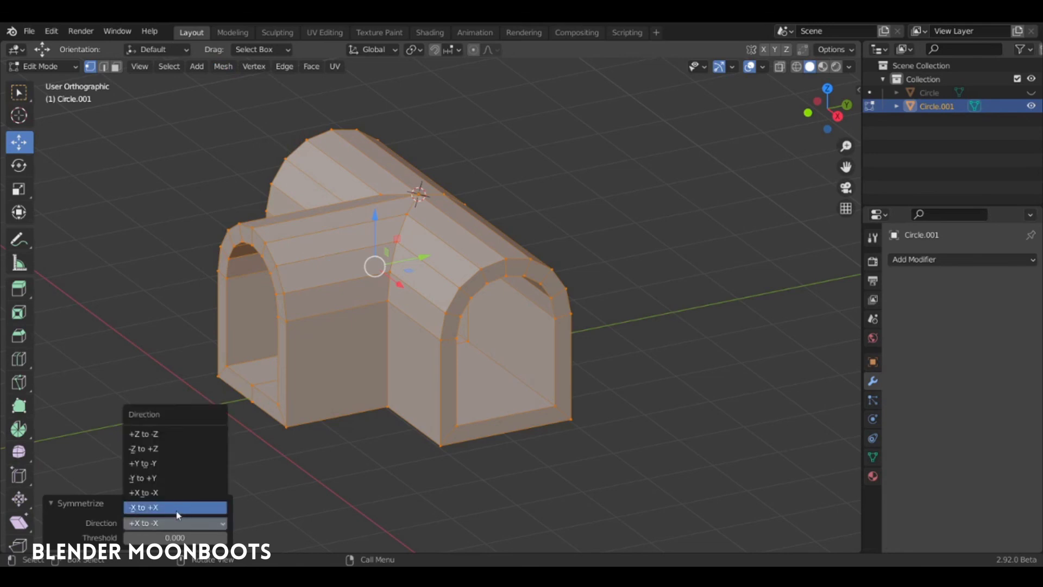
left_click(176, 477)
left_click_drag(441, 318, 488, 300, "alt")
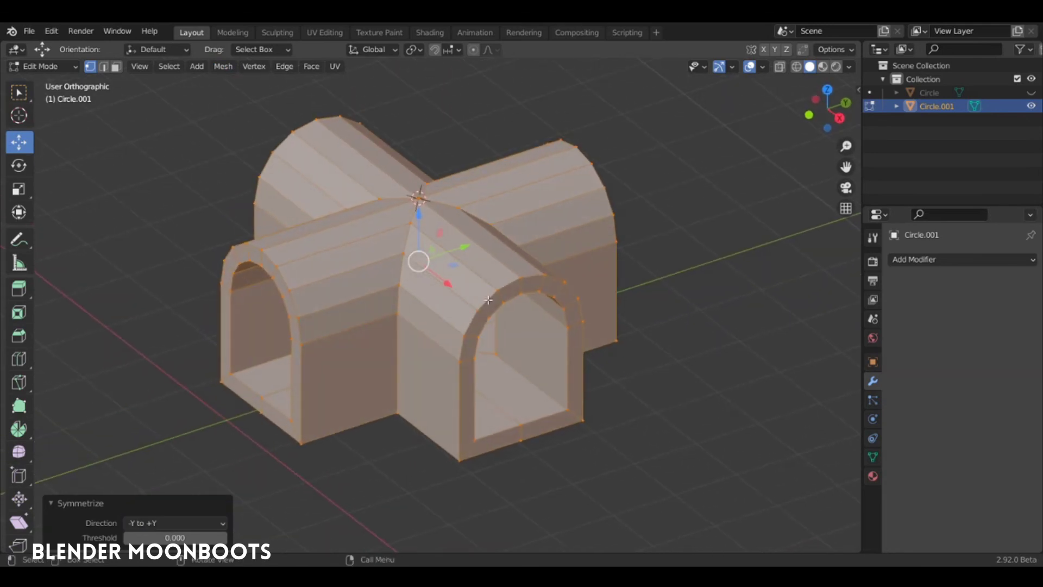
key("Tab")
left_click_drag(451, 268, 486, 310, "alt")
key("Tab")
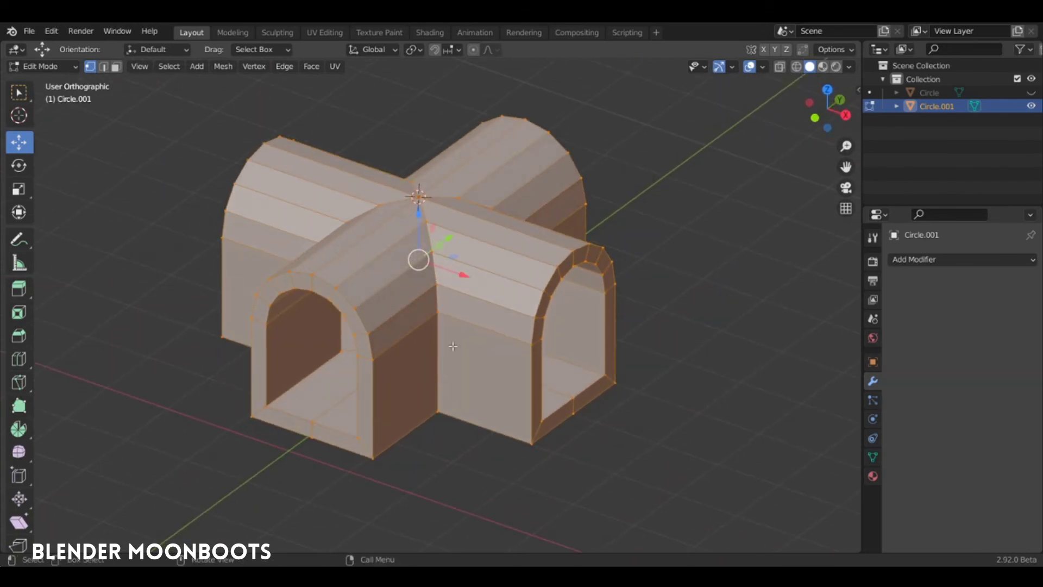
key("Tab")
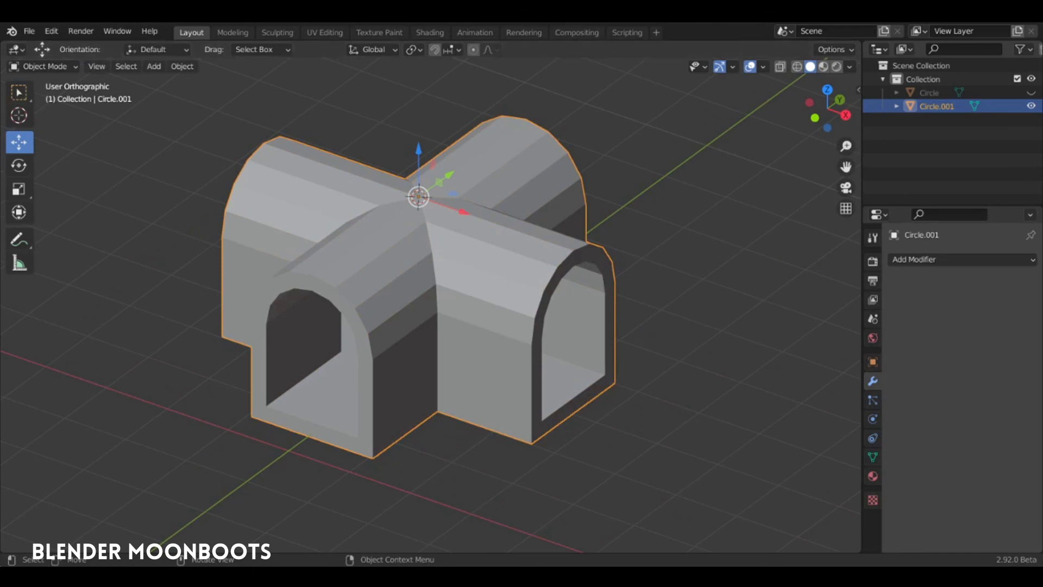